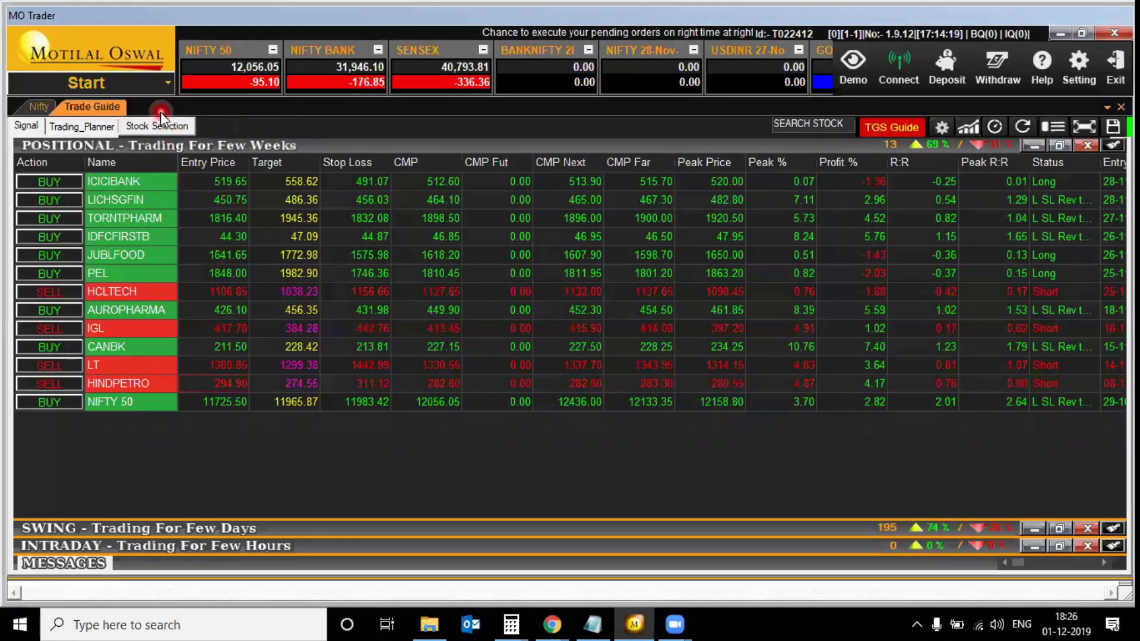
Step: Open the Stock Selection page from the Trade Guide window
click(164, 134)
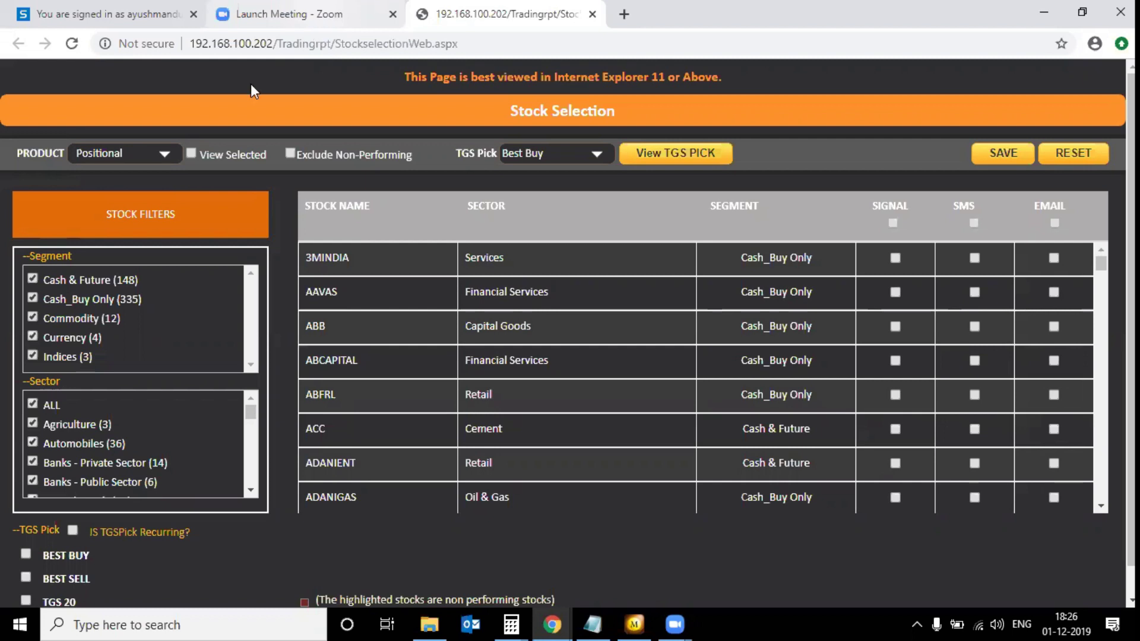
Step: Save an empty Positional stock selection, confirm the alert, and switch back to MO Trader
click(107, 155)
click(106, 170)
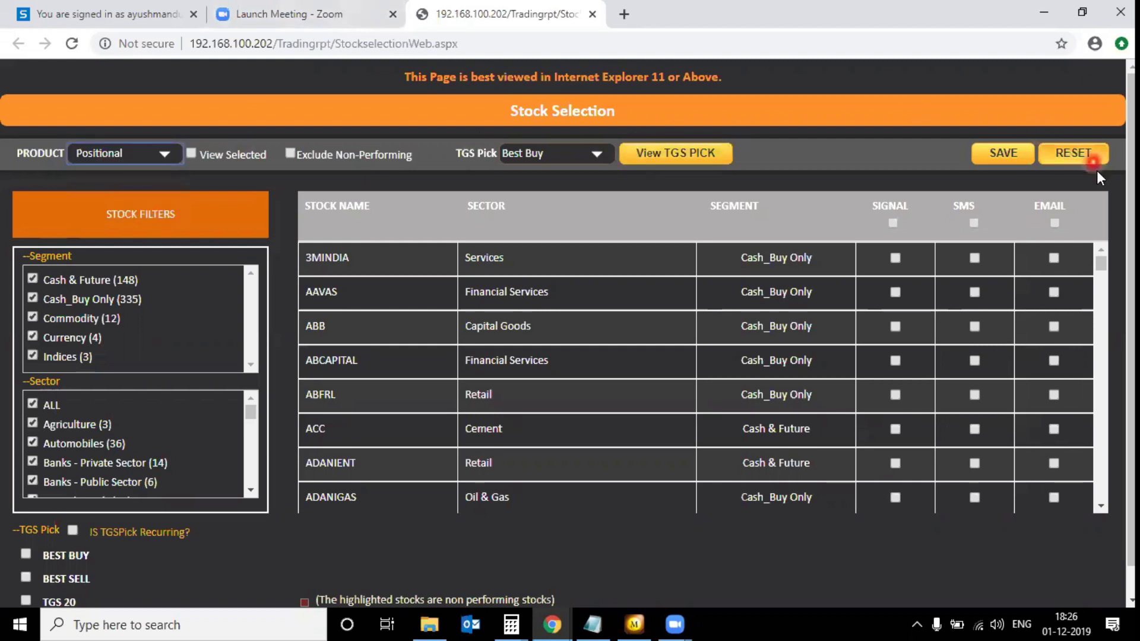
click(1017, 156)
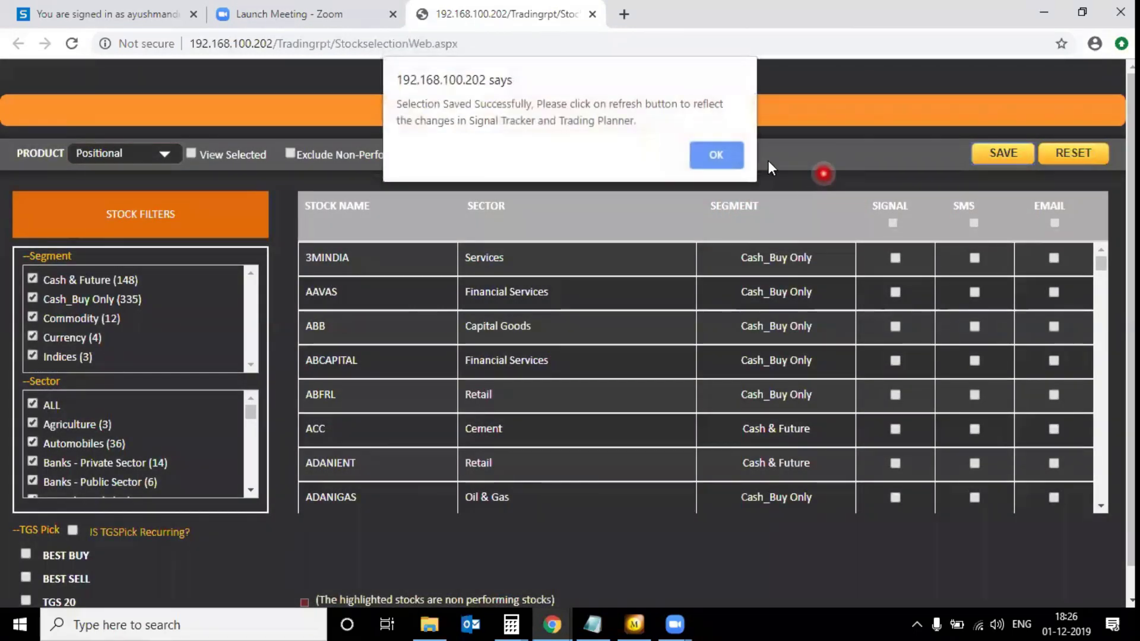
click(729, 152)
key(alt+Tab)
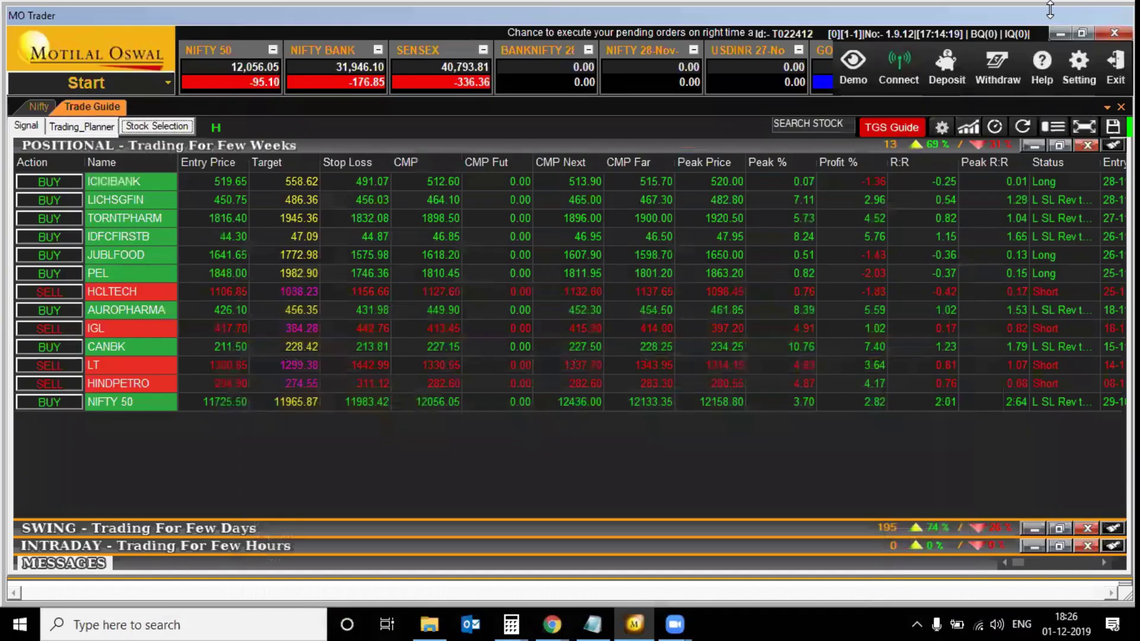
Step: Refresh the Trade Guide signals, then bring the Chrome Stock Selection page back up
click(1023, 130)
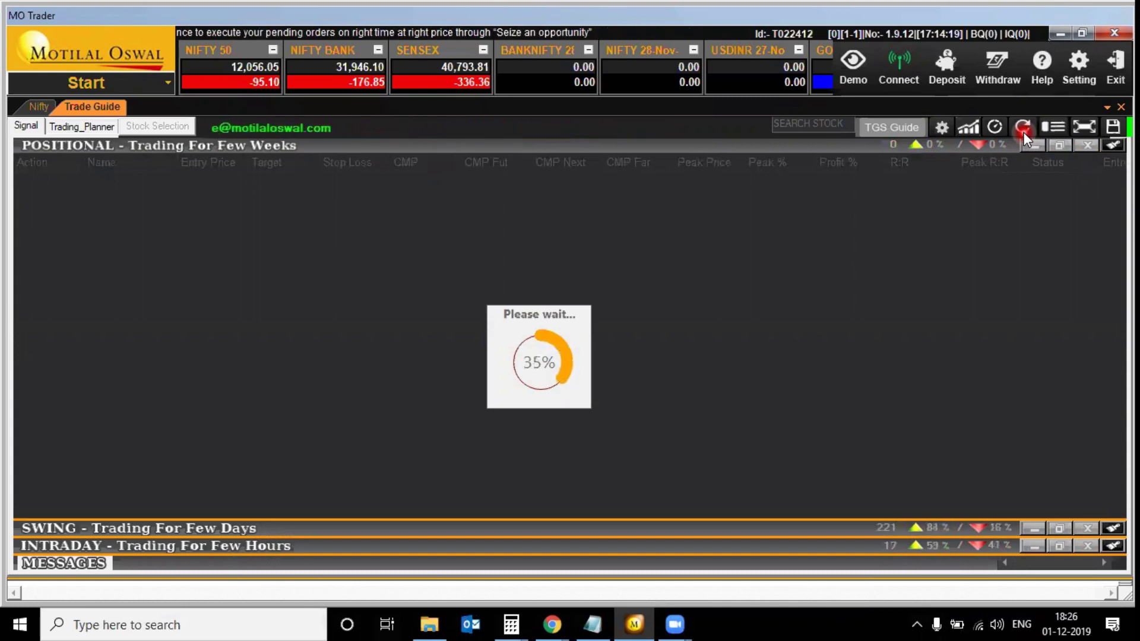
click(904, 325)
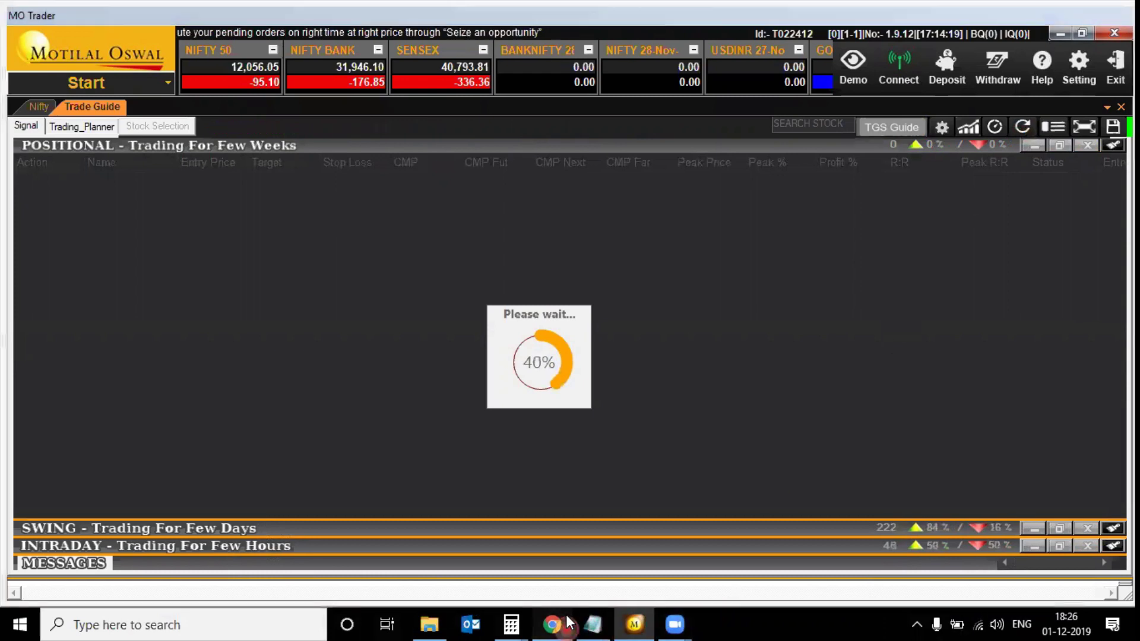
mouse_move(565, 614)
click(693, 558)
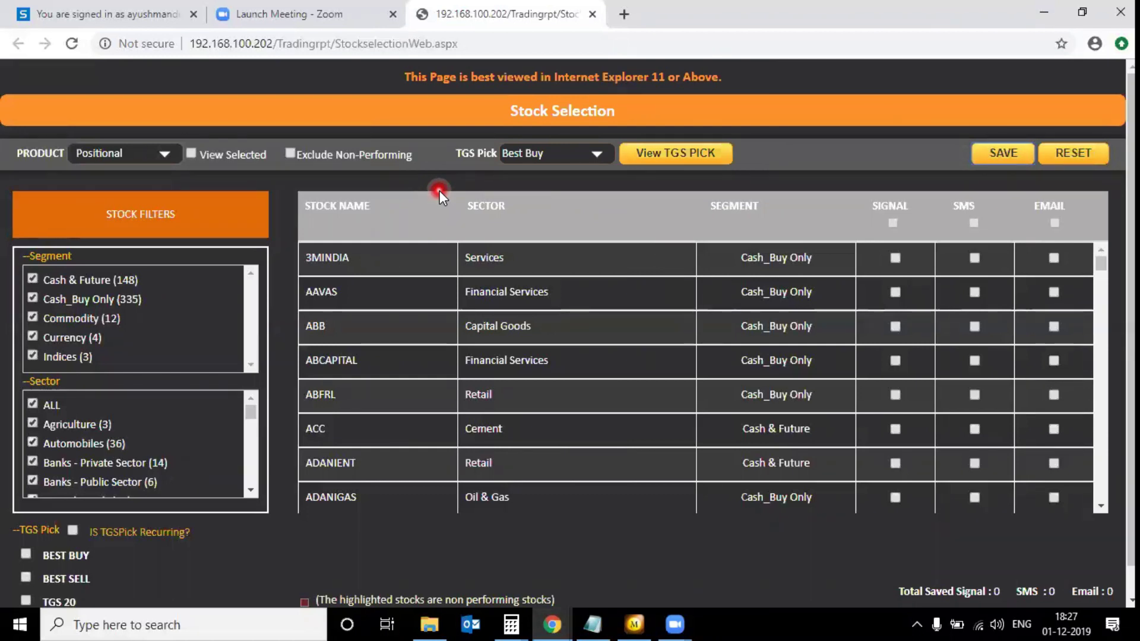
Step: Find 'dcb' on the page and tick DCBBANK for signals
key(ctrl+f)
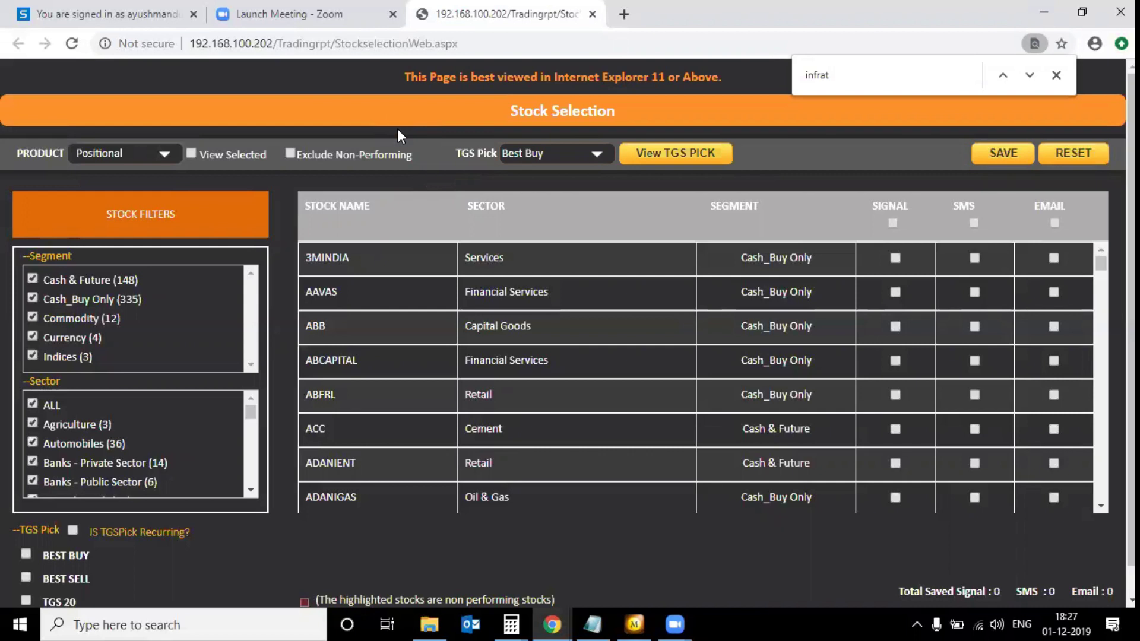
key(ctrl+f)
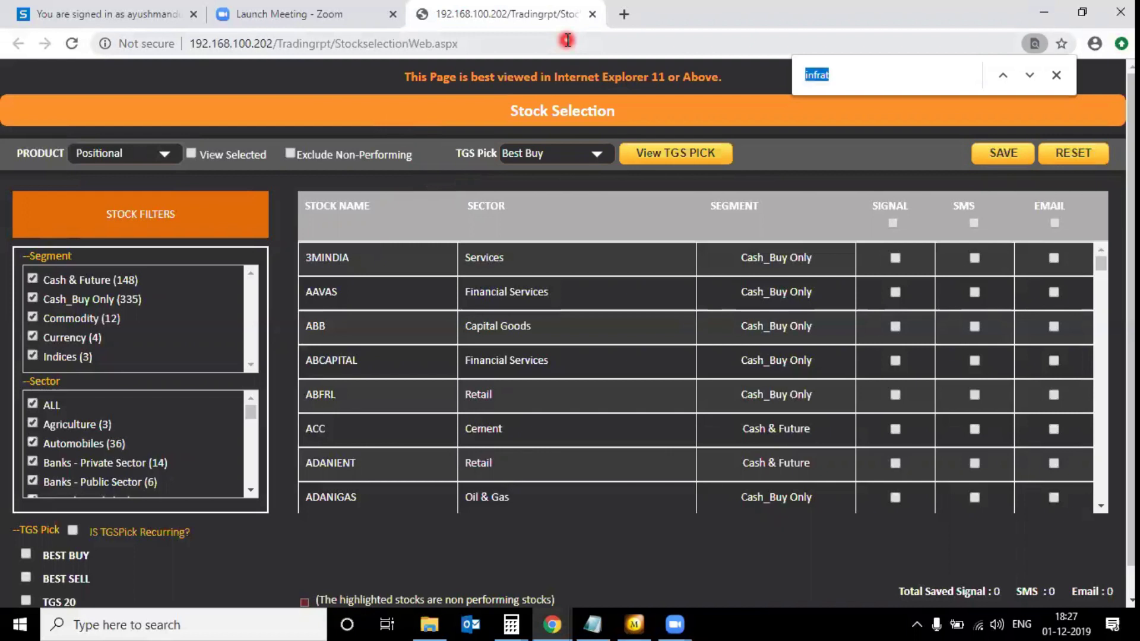
key(BackSpace)
text(dcb)
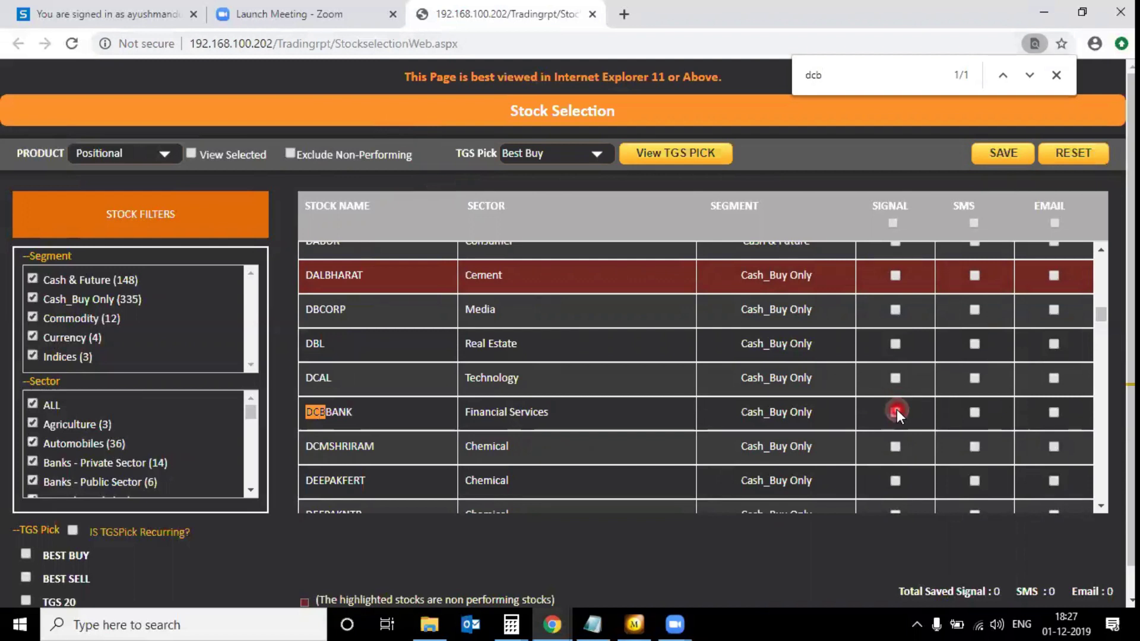
click(994, 168)
Step: Search 'infra' and tick INFRATEL for signals
click(885, 76)
key(BackSpace)
key(BackSpace)
key(BackSpace)
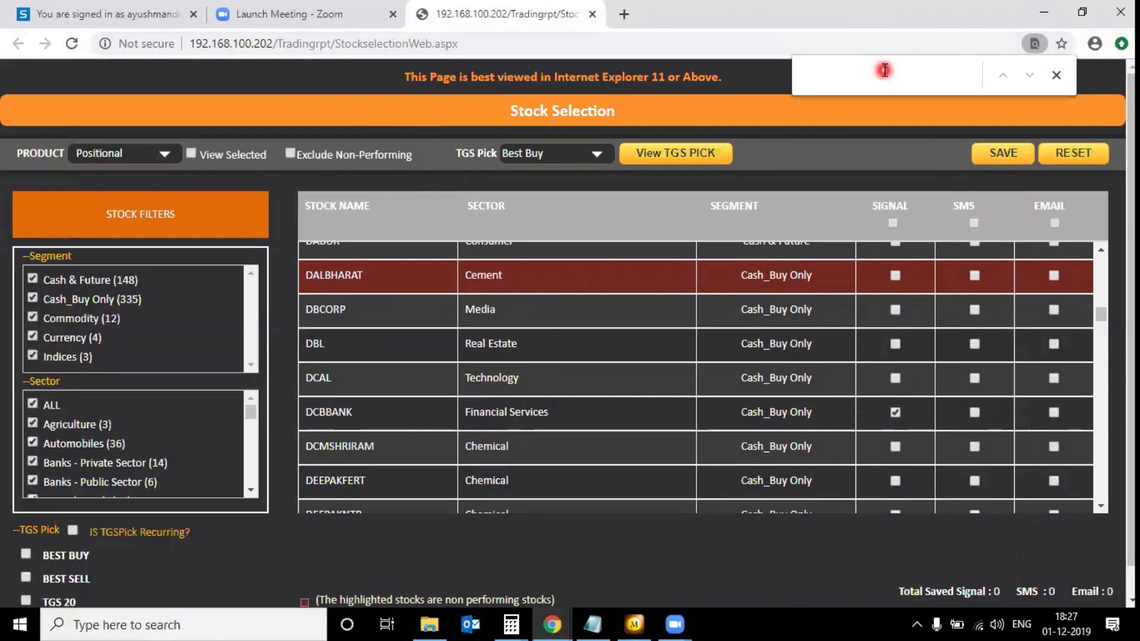
text(inf)
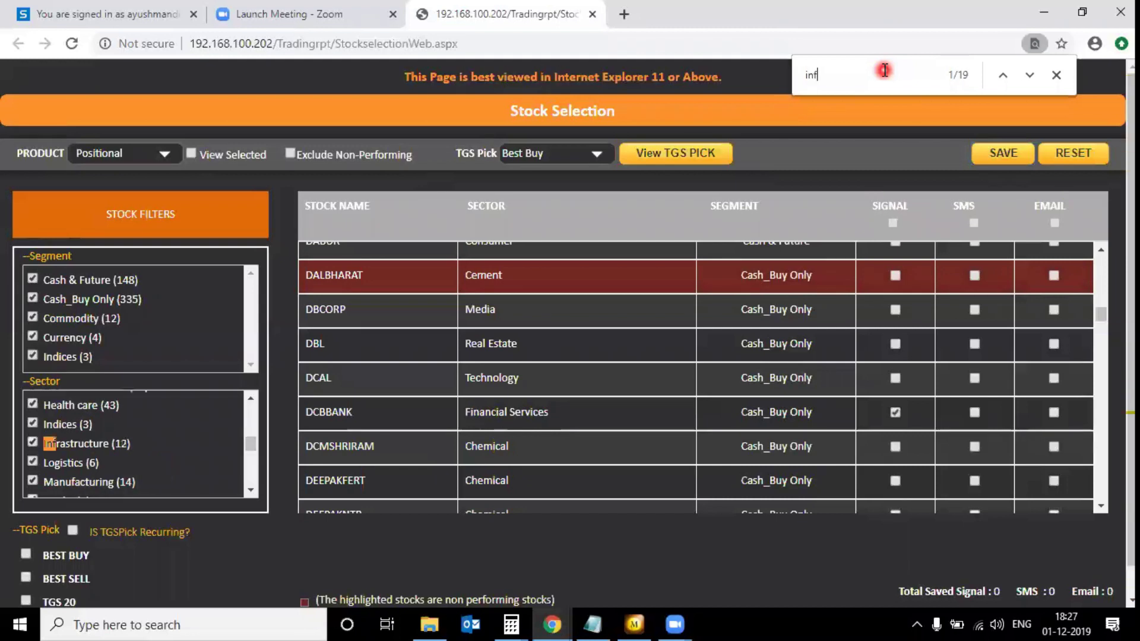
text(ra)
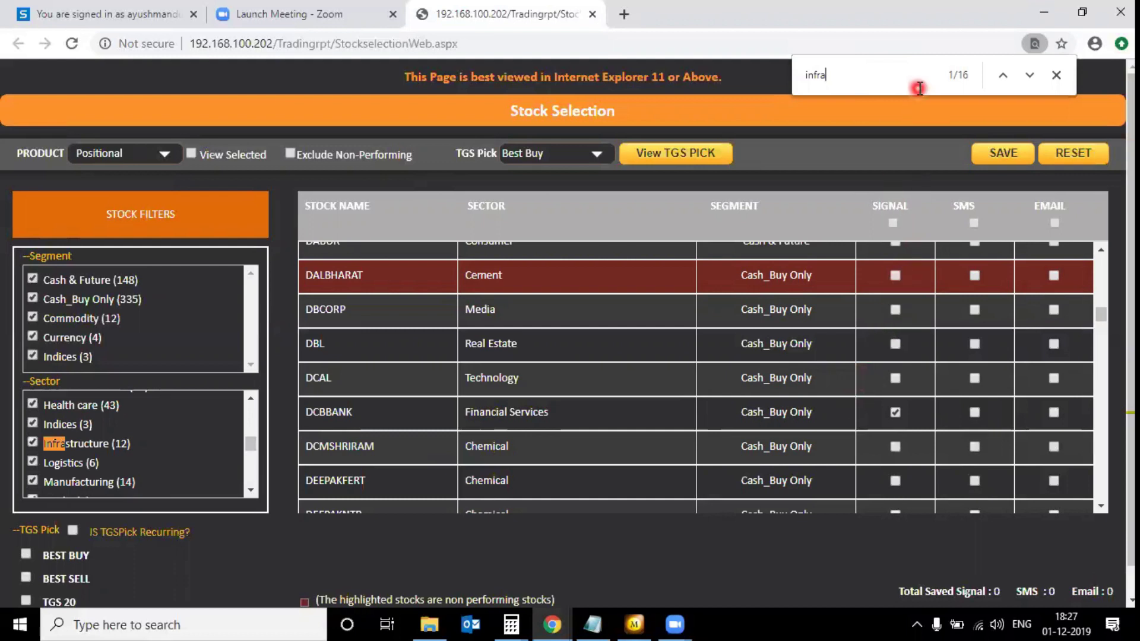
click(1027, 73)
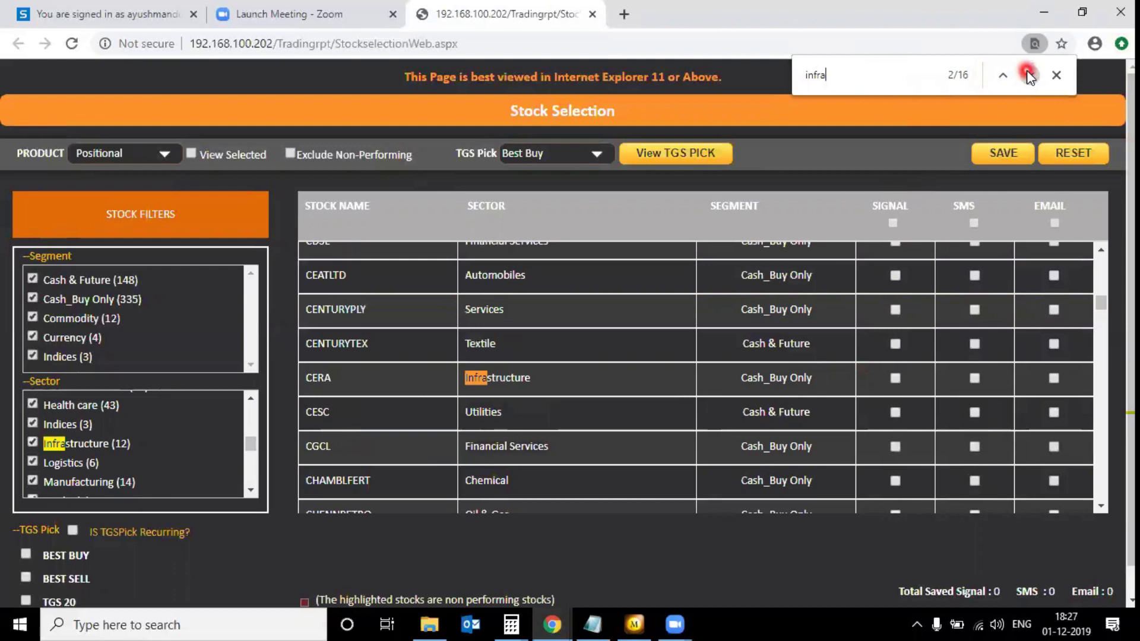
click(1027, 73)
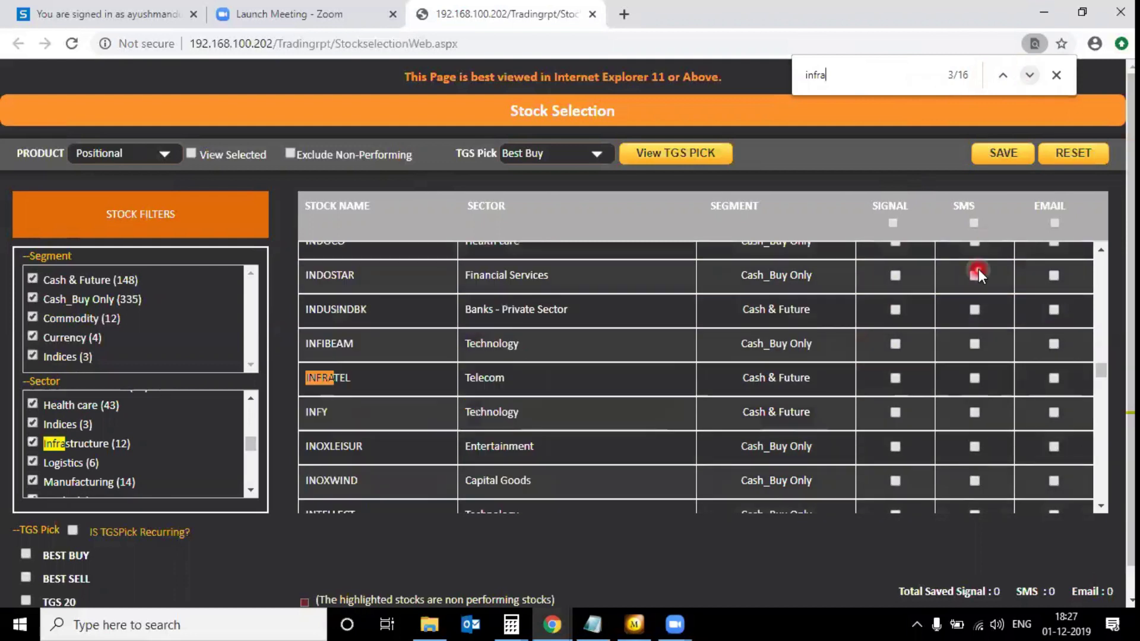
click(893, 386)
Step: Search 'hdfc' for HDFCBANK and HDFCLIFE, then save the four-stock selection
click(900, 491)
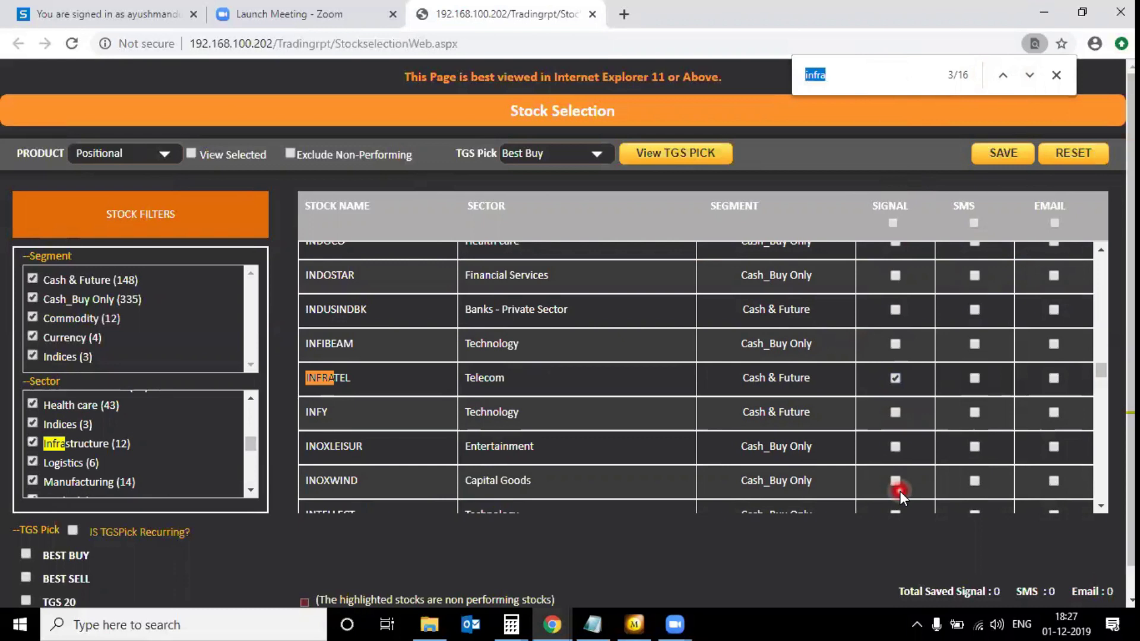
key(BackSpace)
text(hdfc)
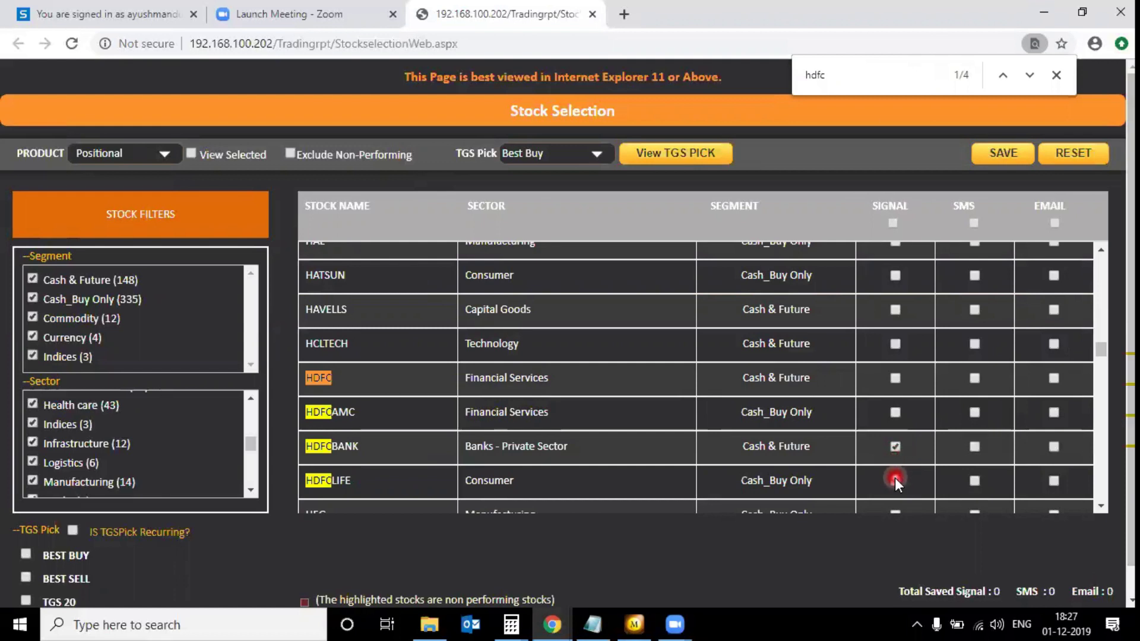
click(1004, 153)
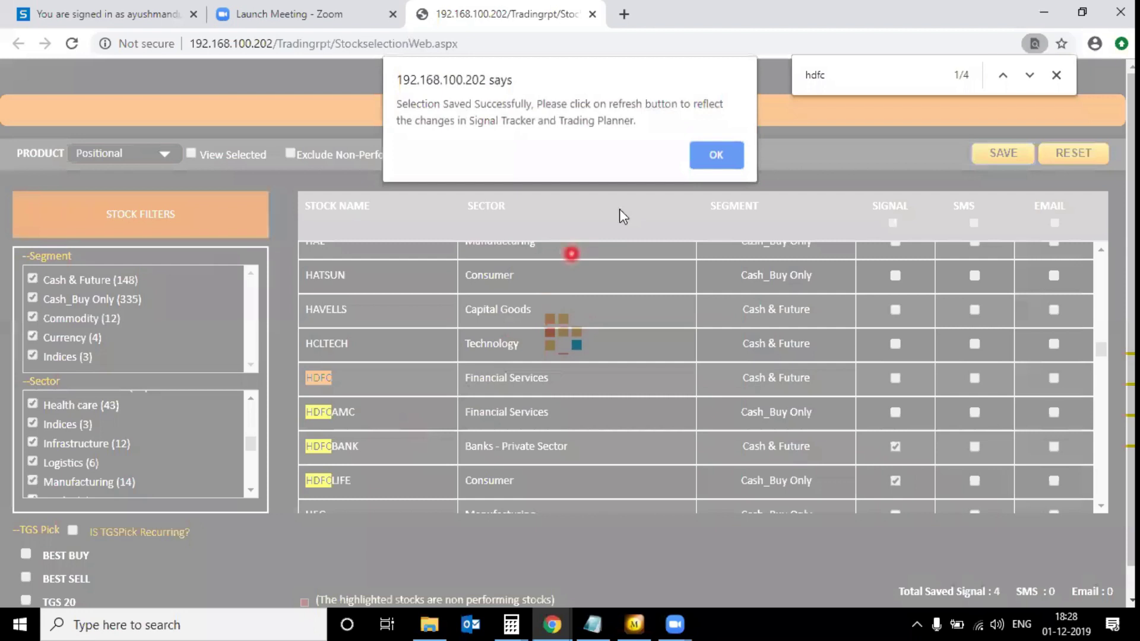
Step: Confirm the save, turn on View Selected to check the four stocks, and minimize Chrome
click(703, 153)
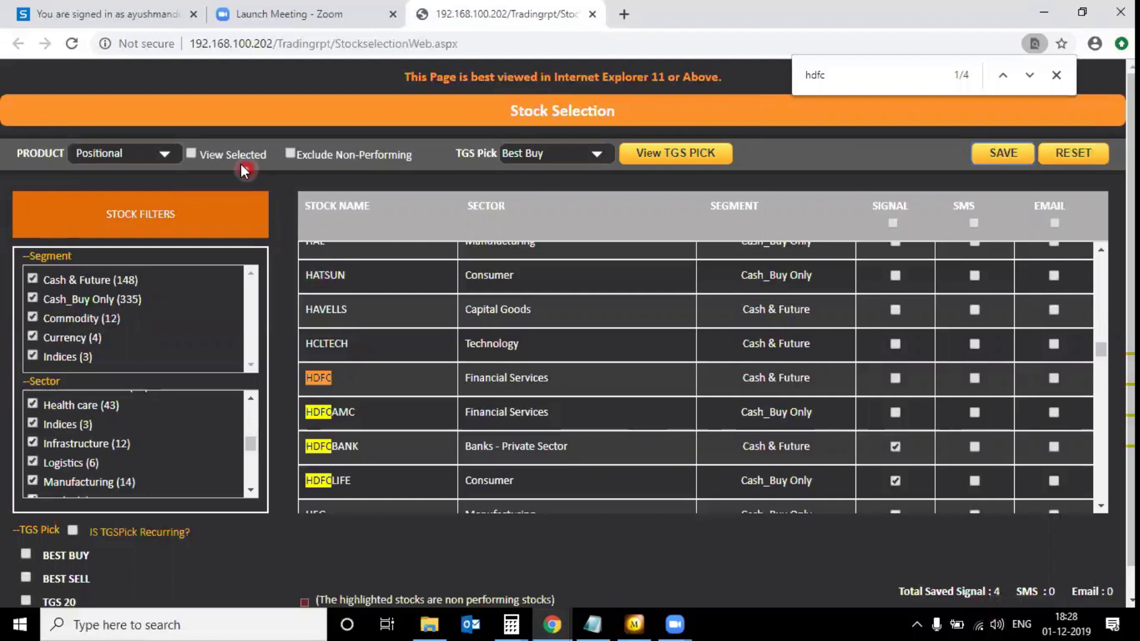
click(193, 155)
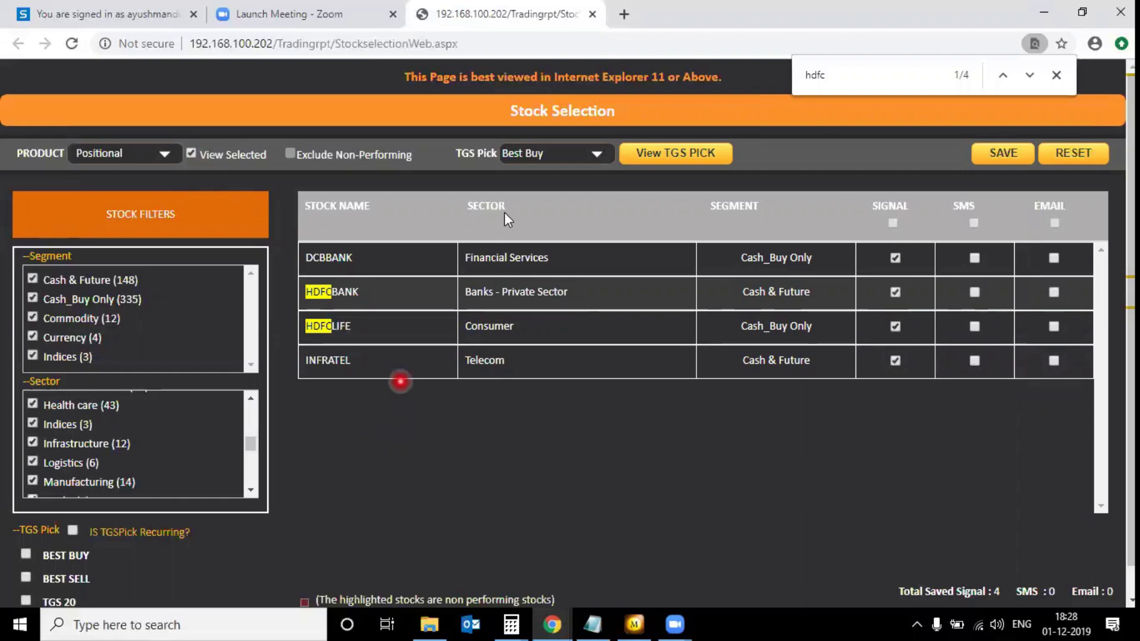
click(1026, 5)
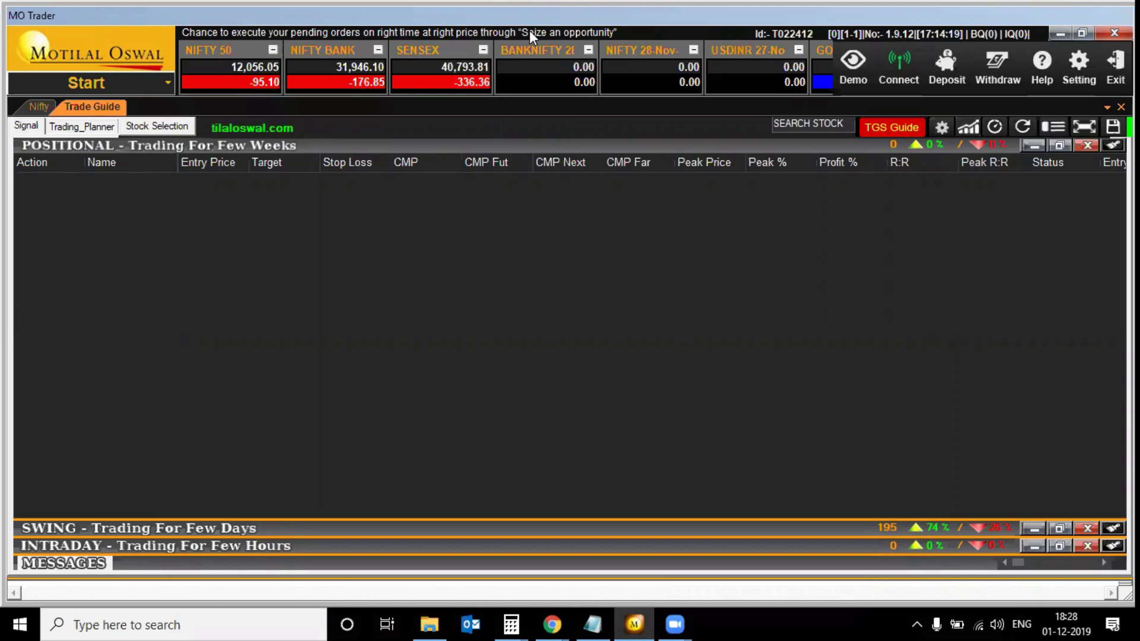
Step: Reload Positional signals so only DCBBANK, HDFCBANK, INFRATEL and HDFCLIFE appear
click(1020, 127)
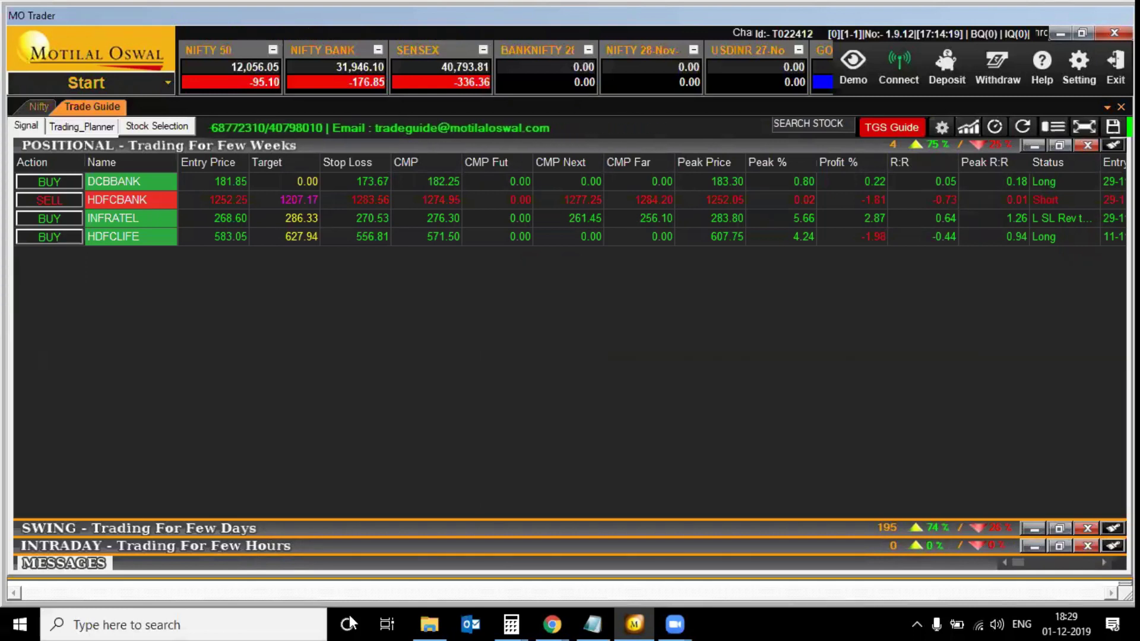
Step: On the Stock Selection page, reset all signal marks and save the empty selection
mouse_move(552, 624)
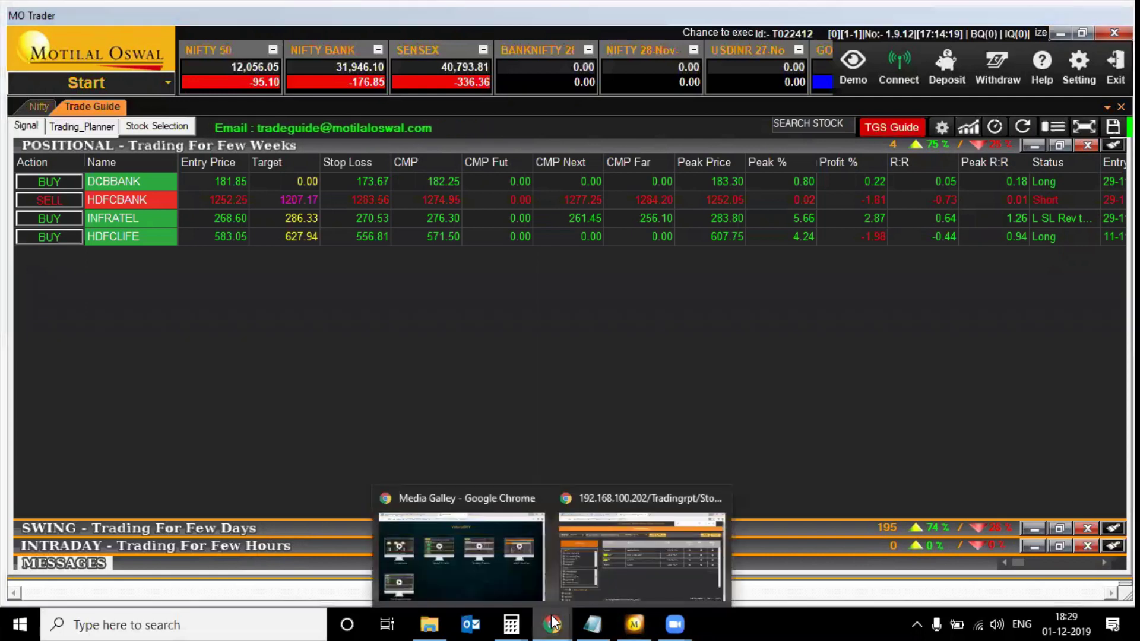
click(594, 576)
click(1066, 156)
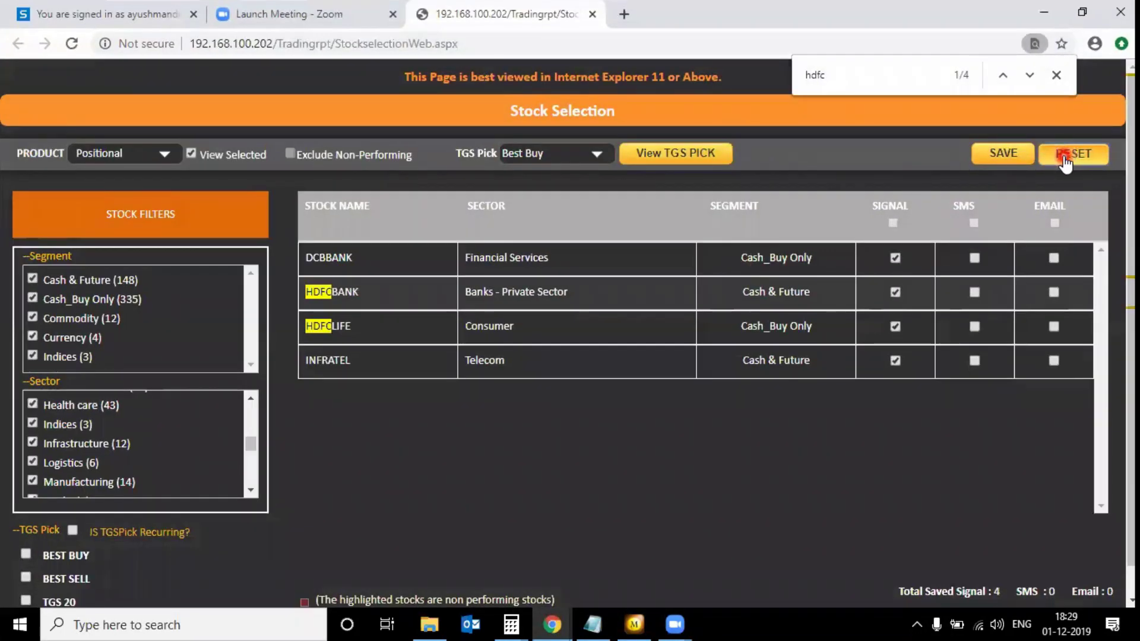
click(1019, 153)
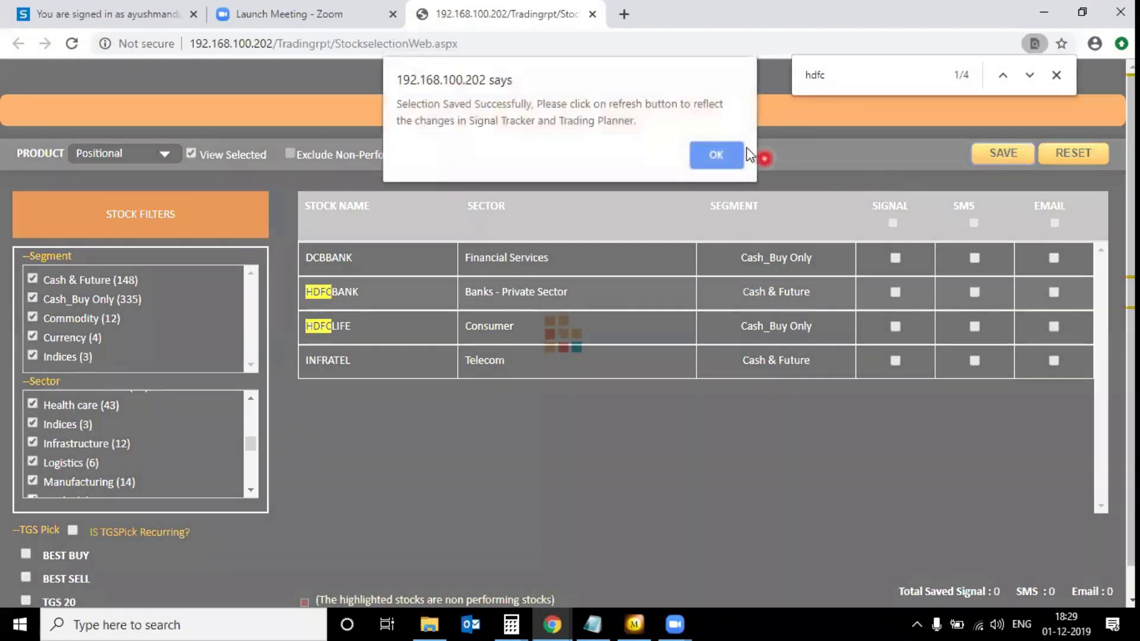
click(727, 154)
click(437, 177)
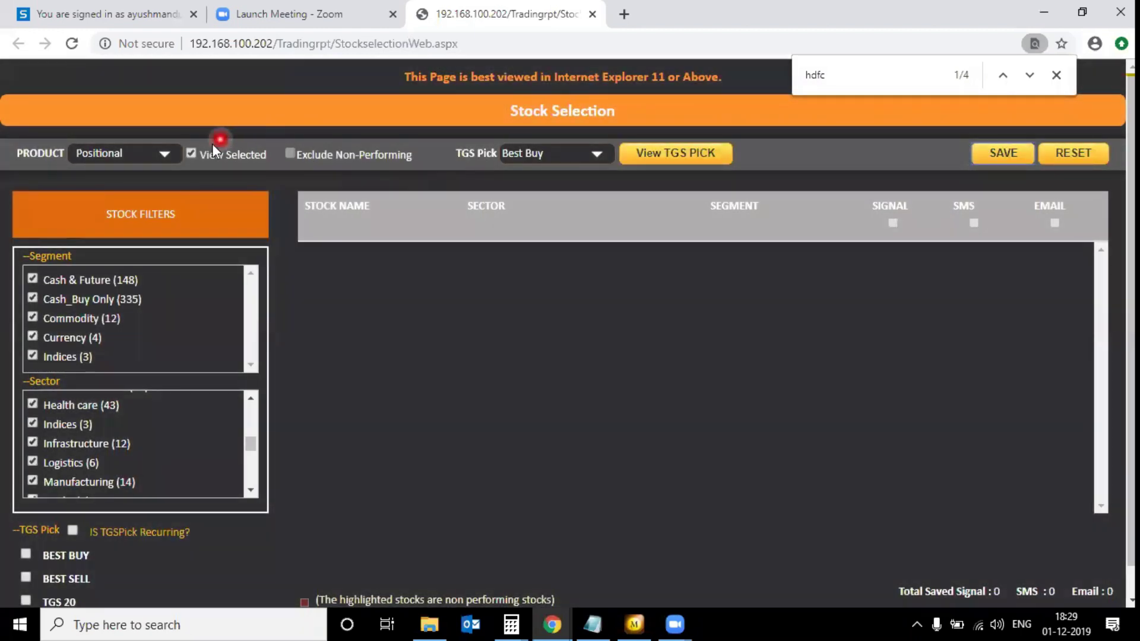
Step: Untick View Selected and tick the SIGNAL header to mark every stock
click(192, 153)
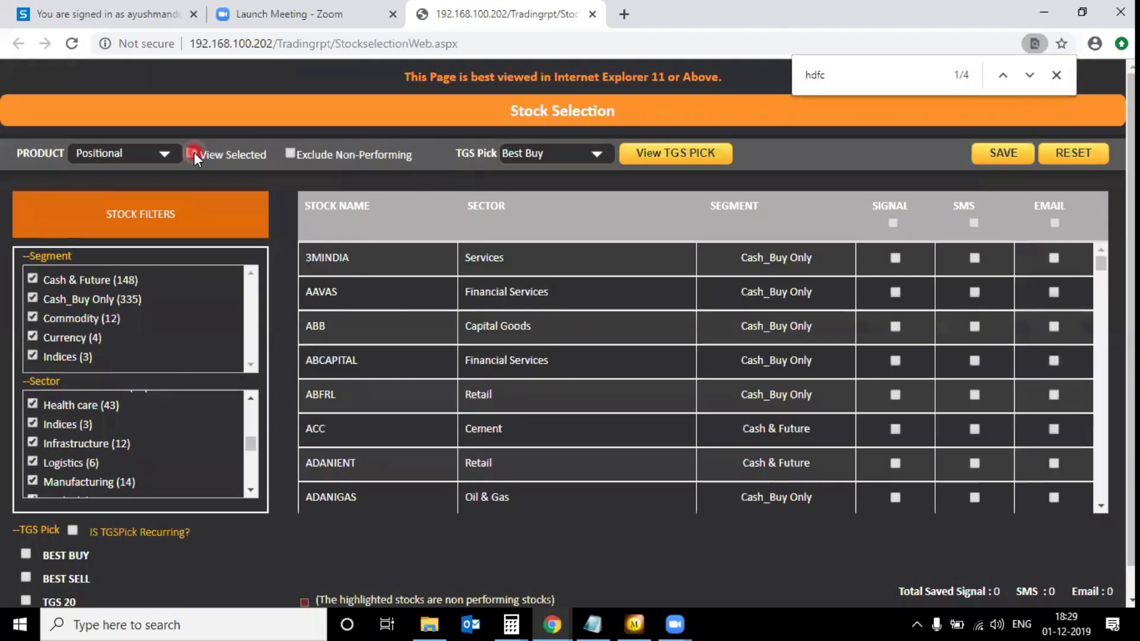
click(894, 223)
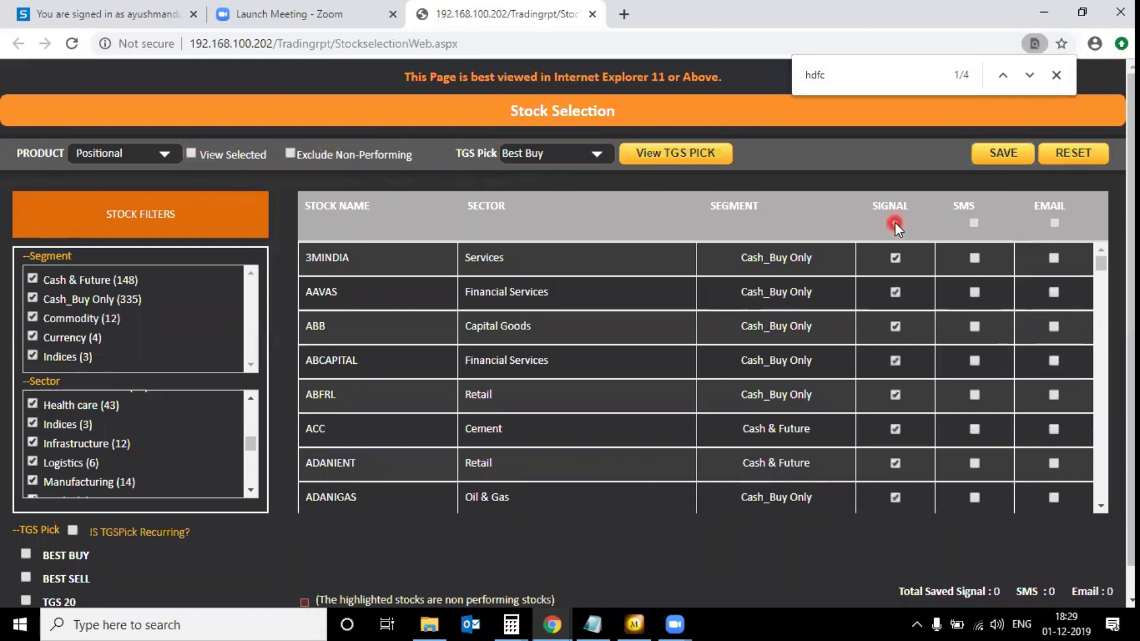
click(1098, 310)
click(1099, 330)
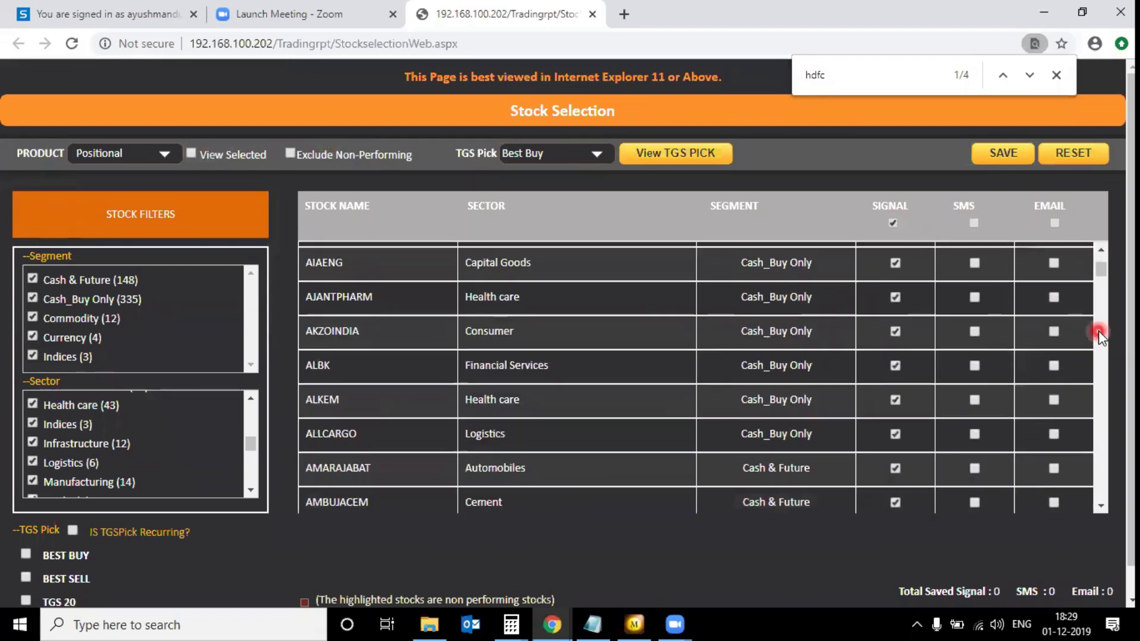
click(1100, 341)
click(1099, 341)
click(1100, 341)
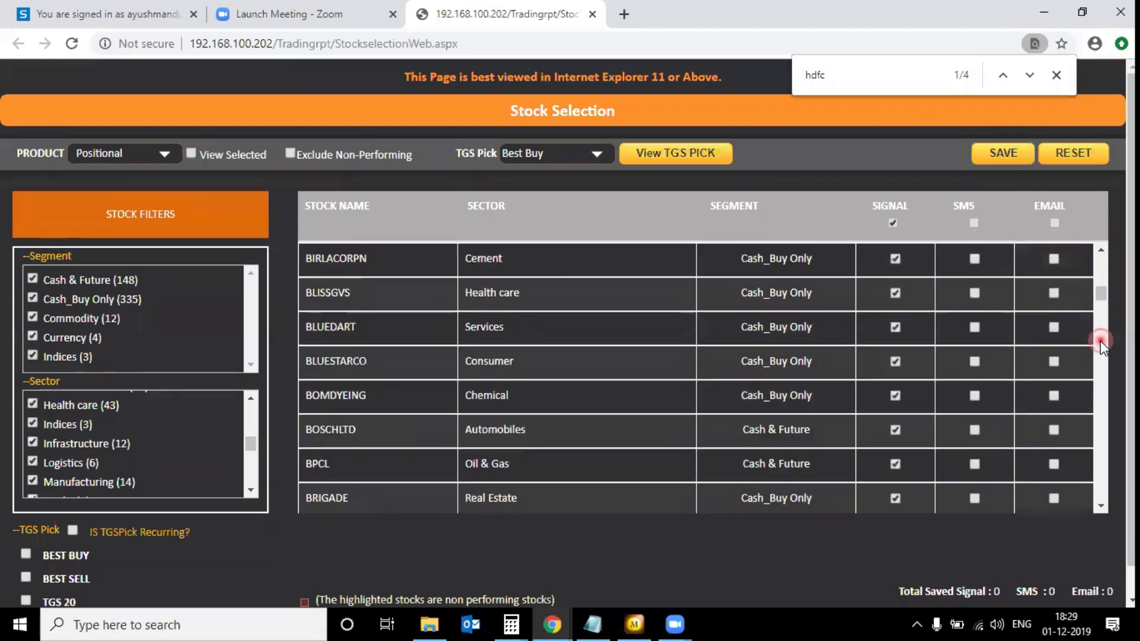
click(1100, 341)
click(1104, 291)
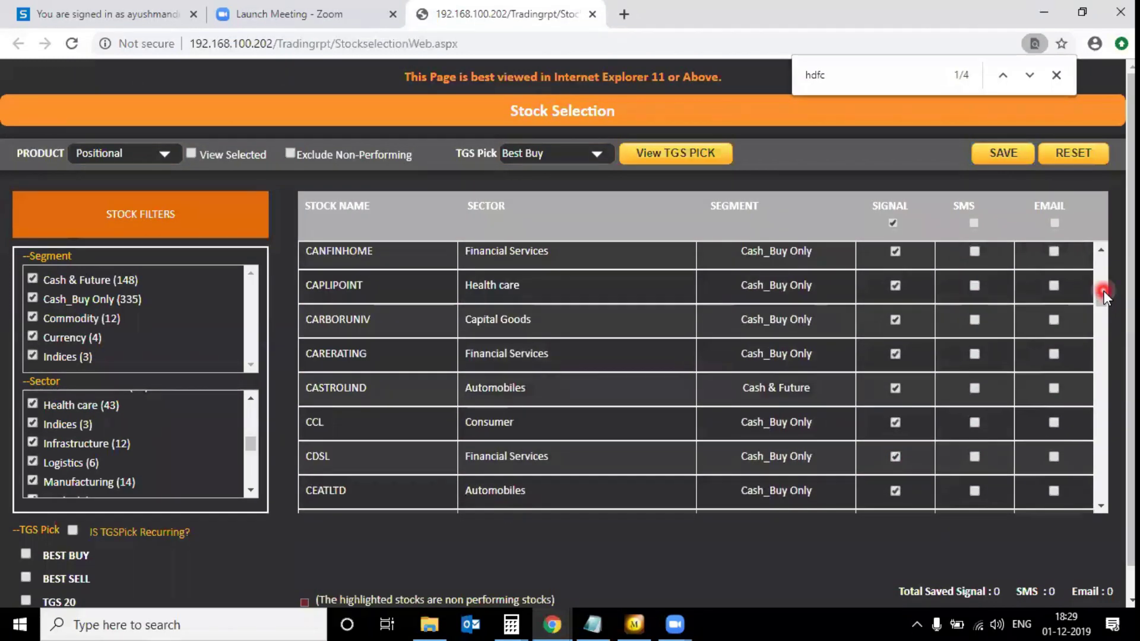
click(1101, 286)
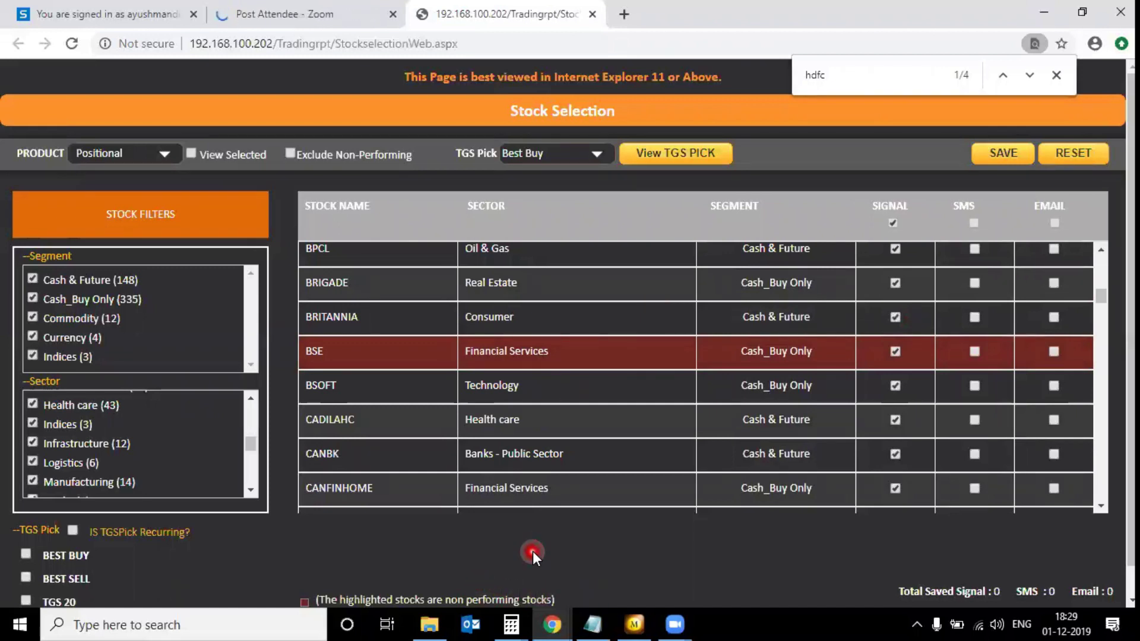
scroll(631, 588, down, 1)
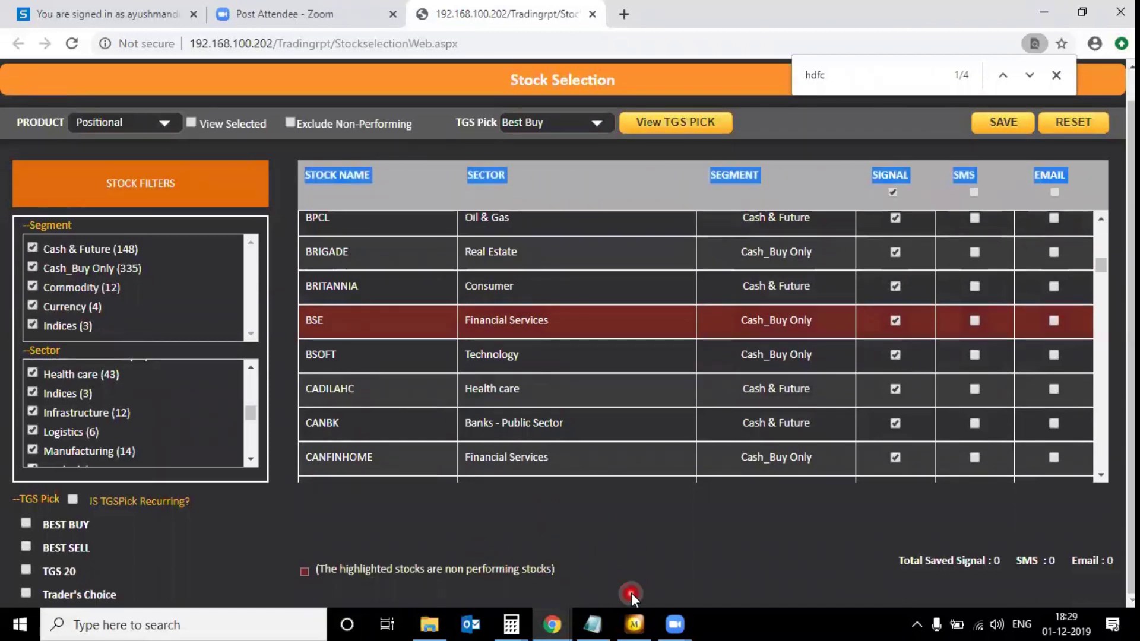
drag(466, 569, 557, 570)
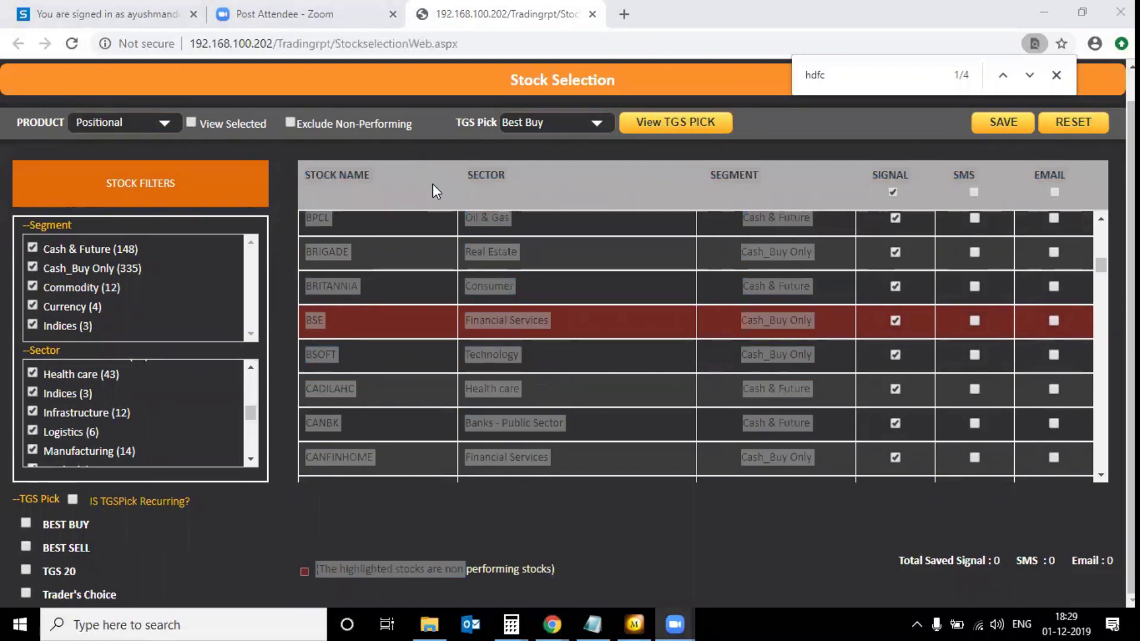
Step: Toggle Exclude Non-Performing and untick the SIGNAL header to unmark all stocks
click(458, 496)
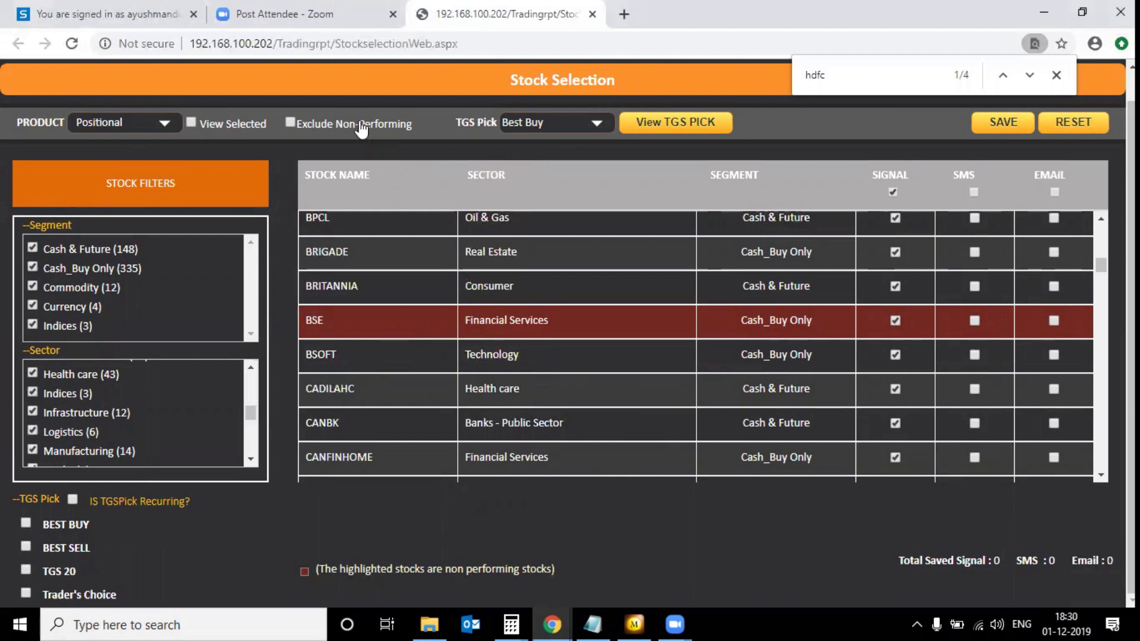
click(290, 124)
click(909, 330)
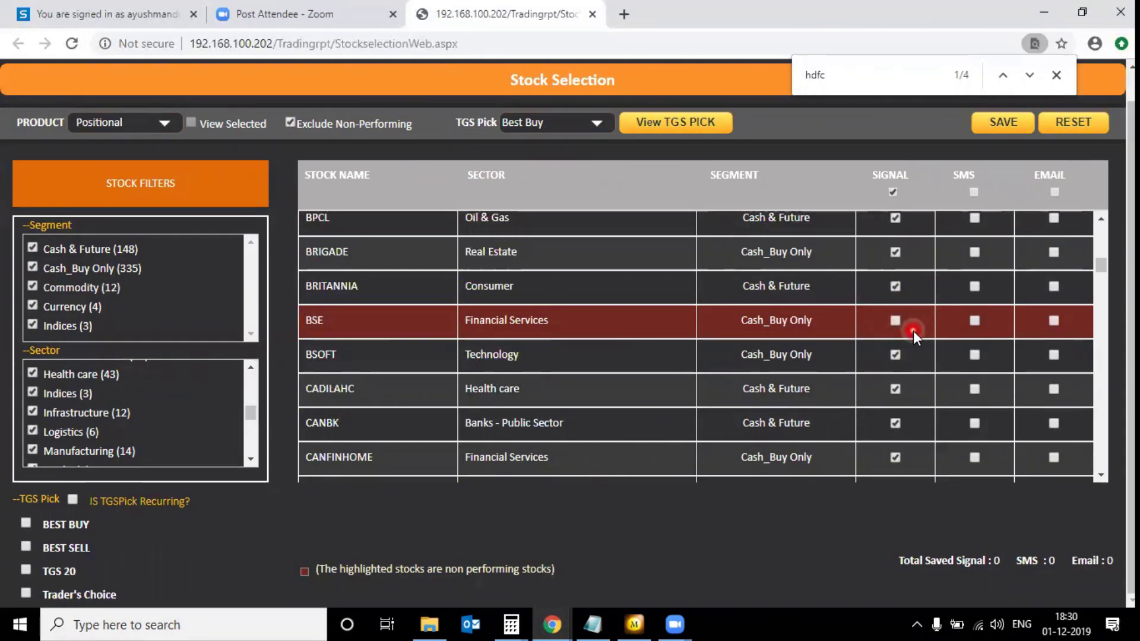
click(893, 190)
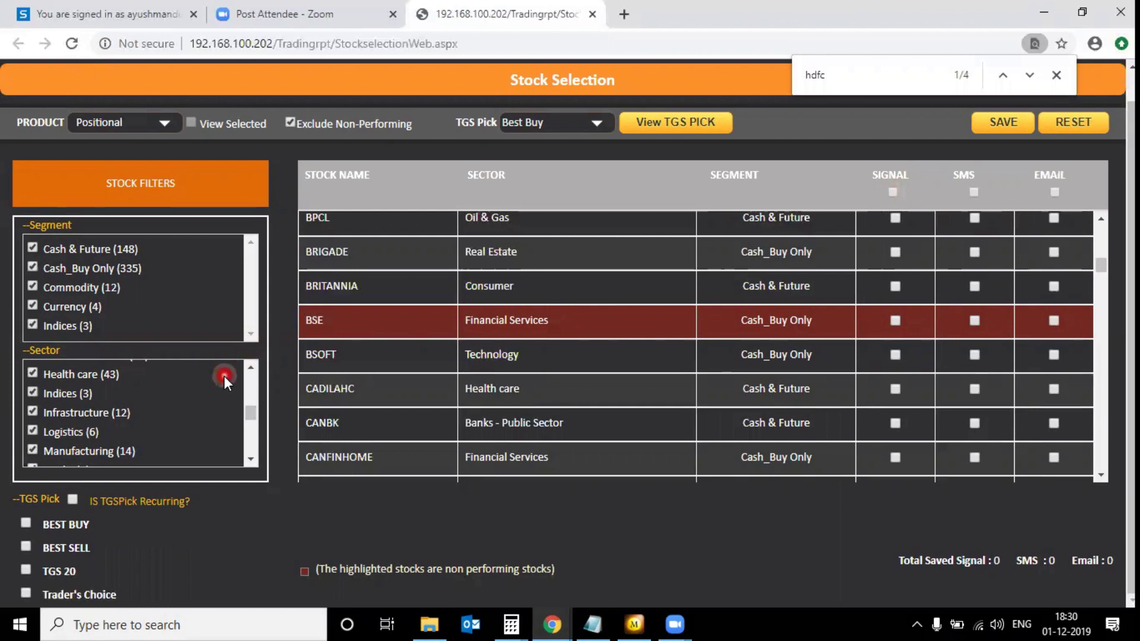
Step: Clear every sector in the Sector filter, leaving the stock list empty
click(33, 374)
click(251, 367)
drag(252, 370, 252, 369)
click(42, 367)
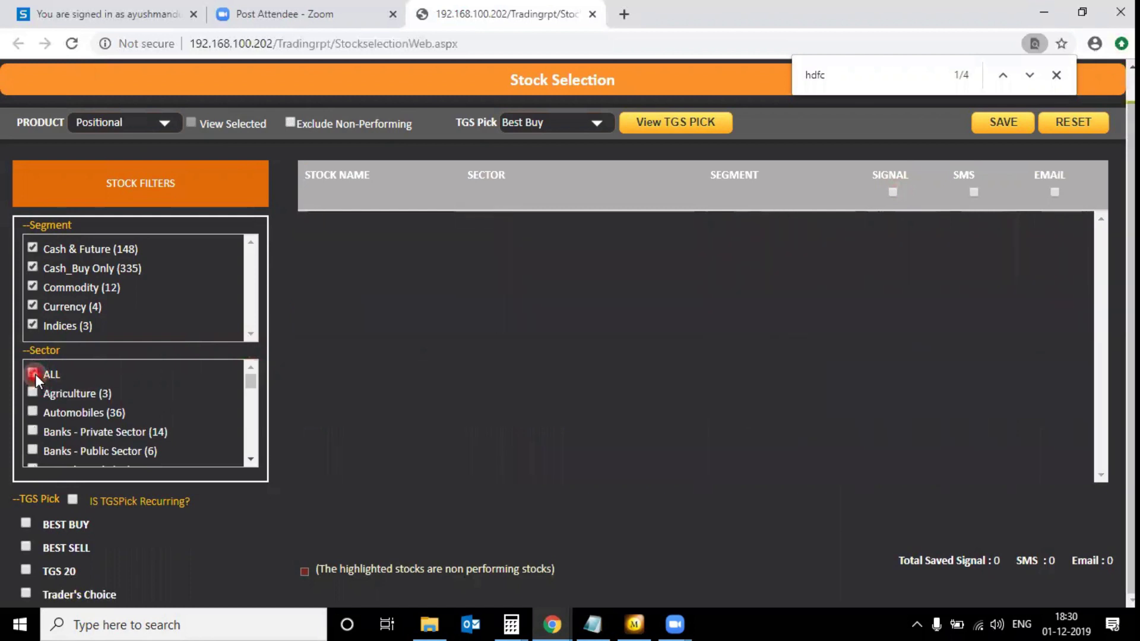
Step: Filter to Automobiles, mark all 36 stocks, save, then refresh MO Trader's signals
click(32, 411)
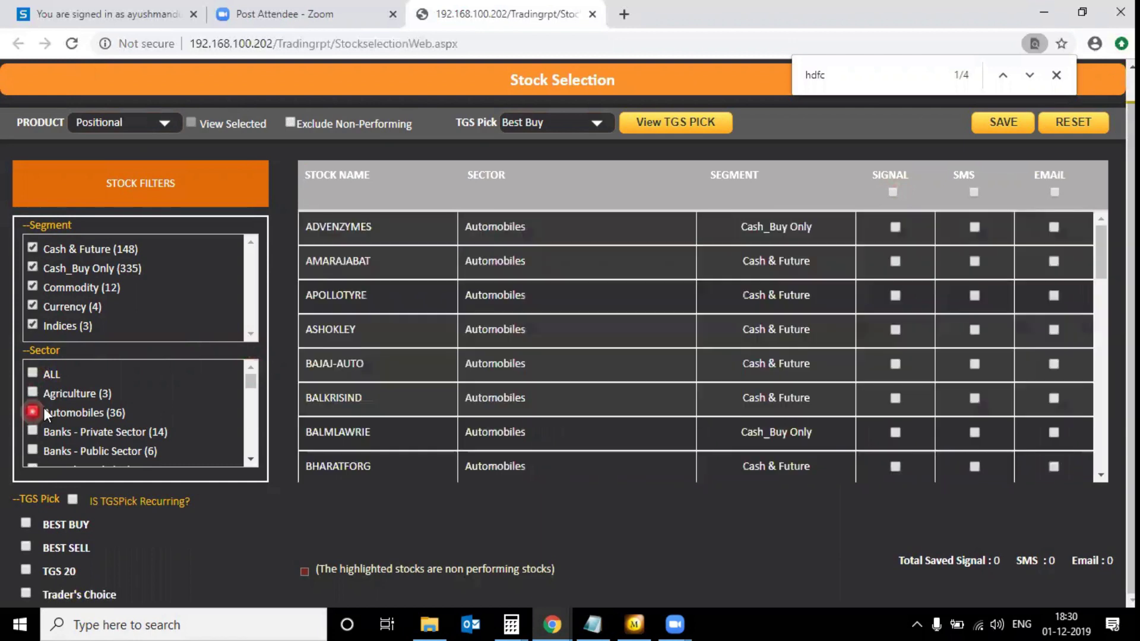
click(895, 194)
click(999, 122)
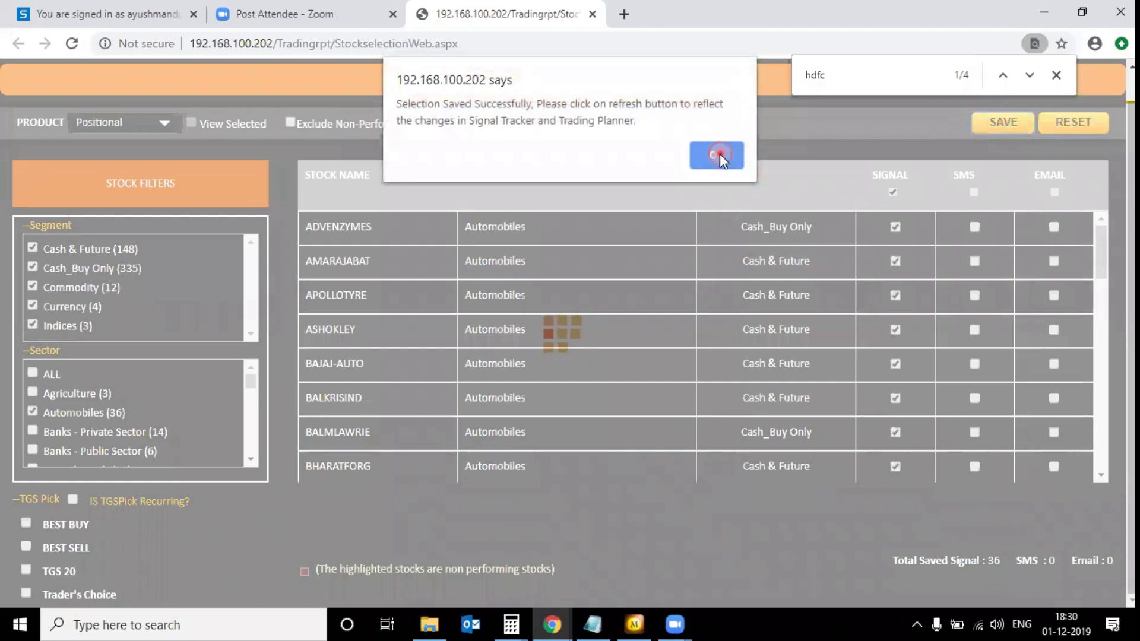
click(717, 155)
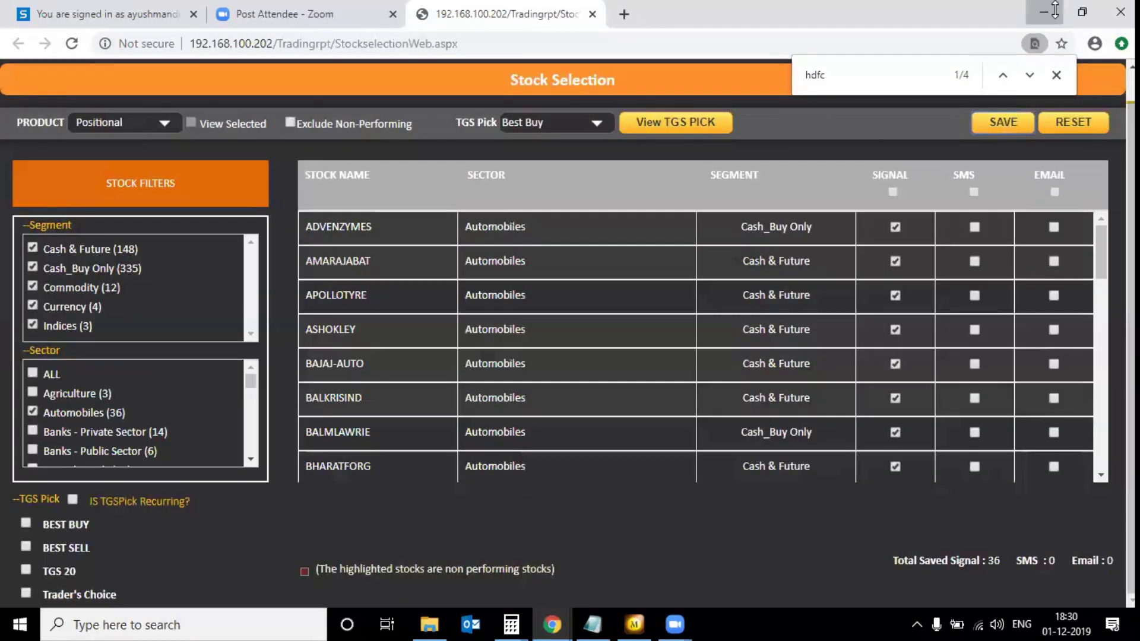
click(1056, 7)
click(1020, 130)
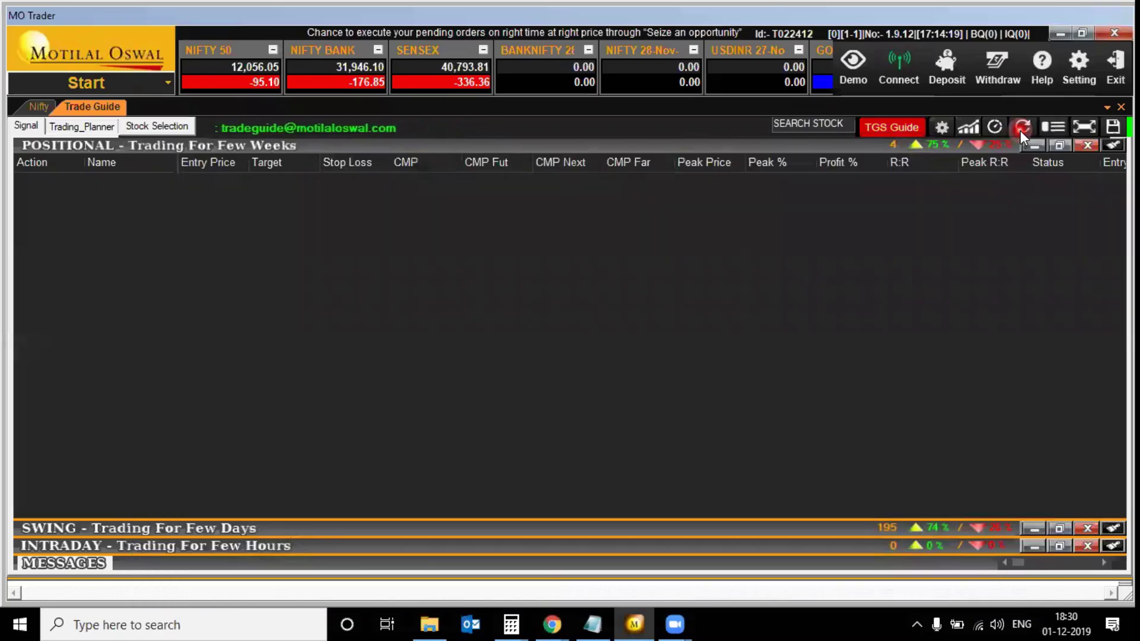